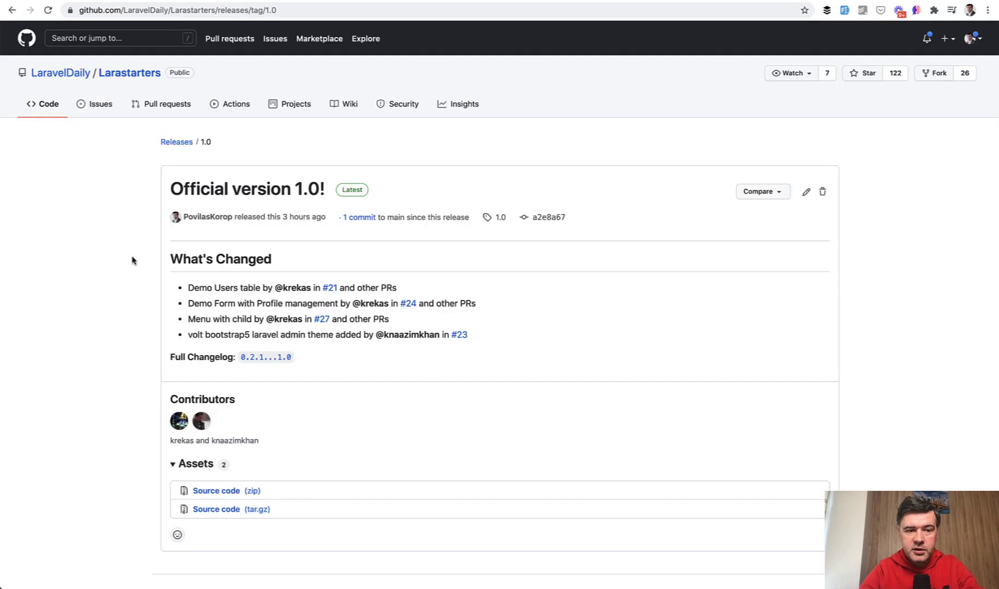
# Step: Open the Larastarters repository and scroll down to its README Usage section
pyautogui.click(129, 73)
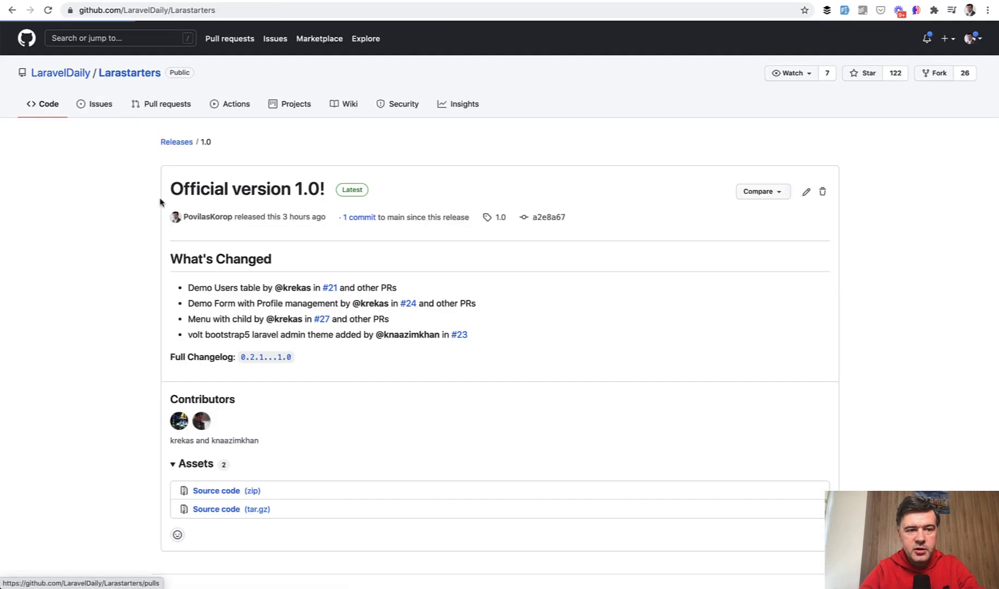
pyautogui.scroll(-1, 176, 291)
pyautogui.scroll(-5, 176, 292)
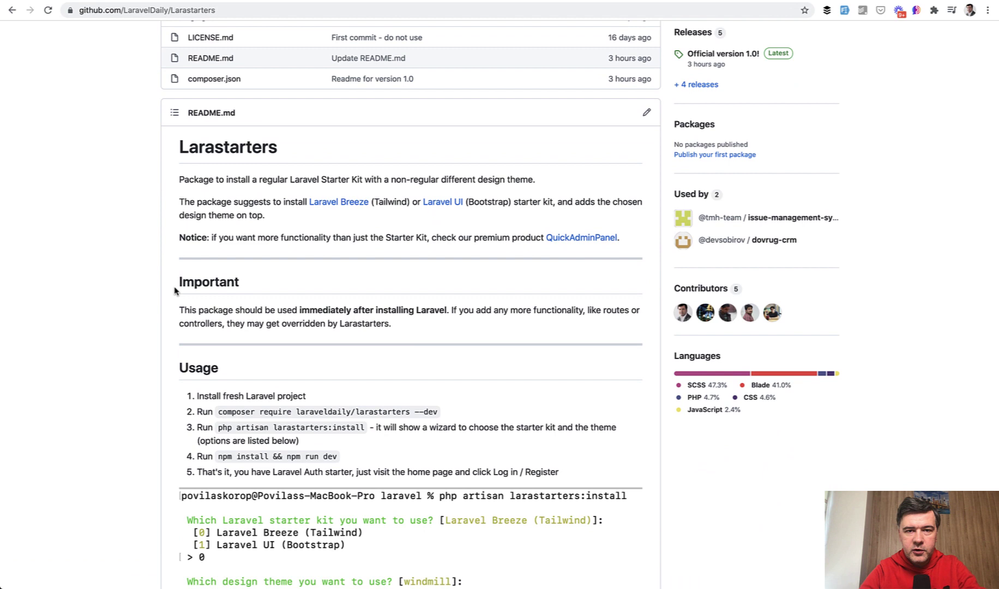
pyautogui.scroll(-1, 111, 330)
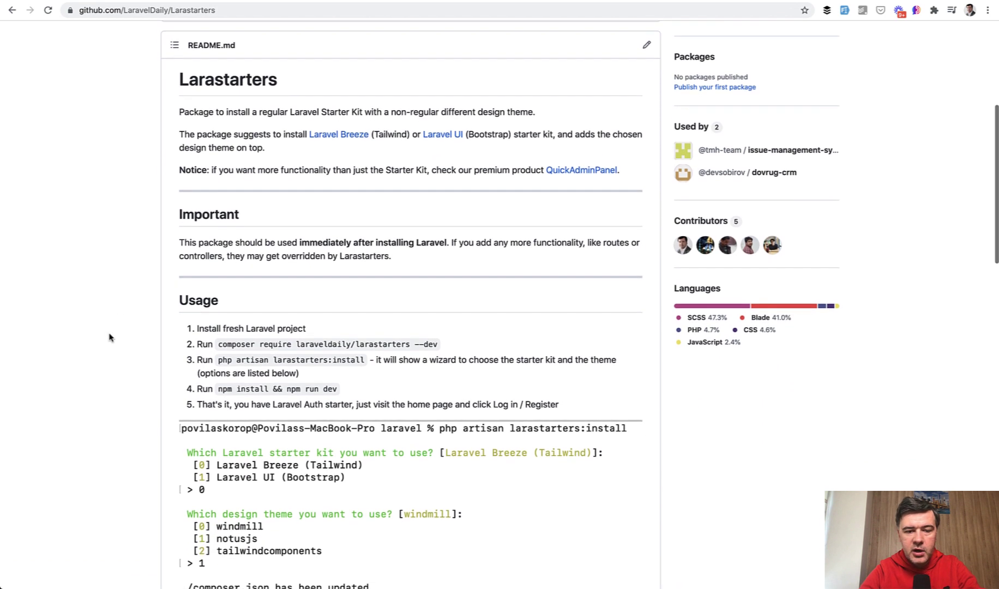
# Step: In Terminal, create a new Laravel project named project3 with 'laravel new project3'
pyautogui.press('super+Tab')
pyautogui.press('super+Tab')
pyautogui.write('lar')
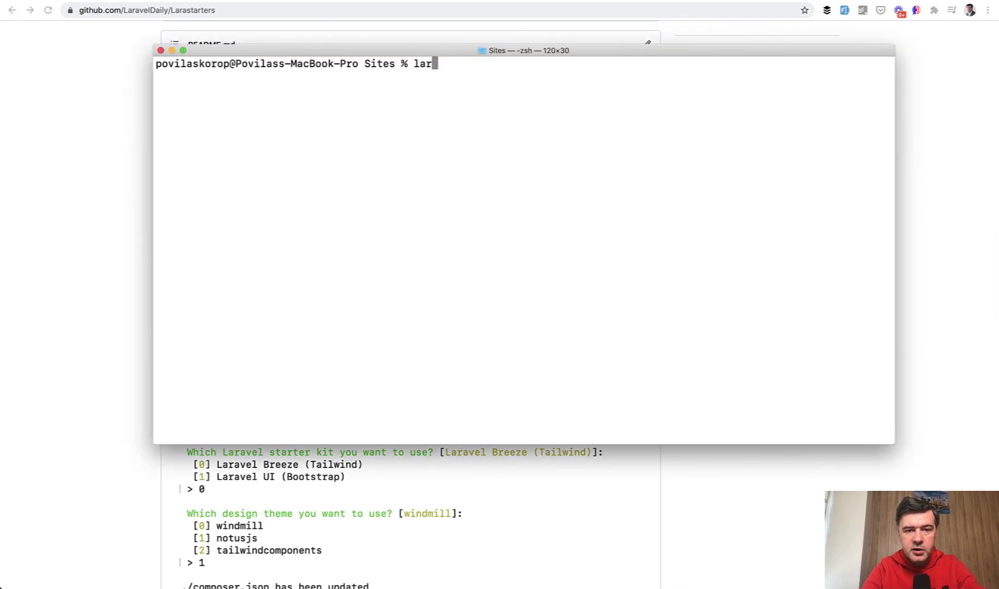
pyautogui.write('avel ')
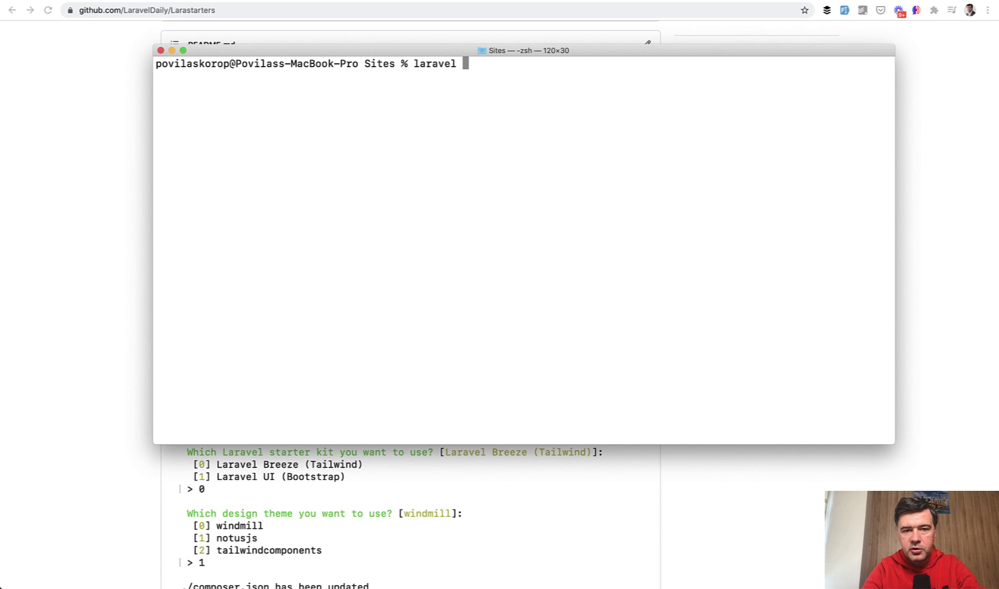
pyautogui.write('new project3')
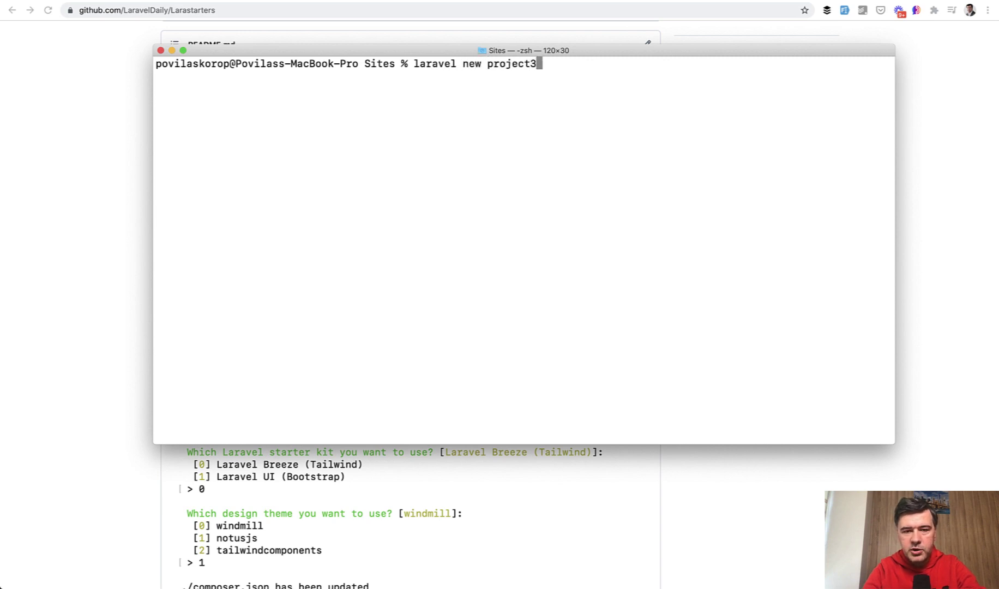
pyautogui.press('Return')
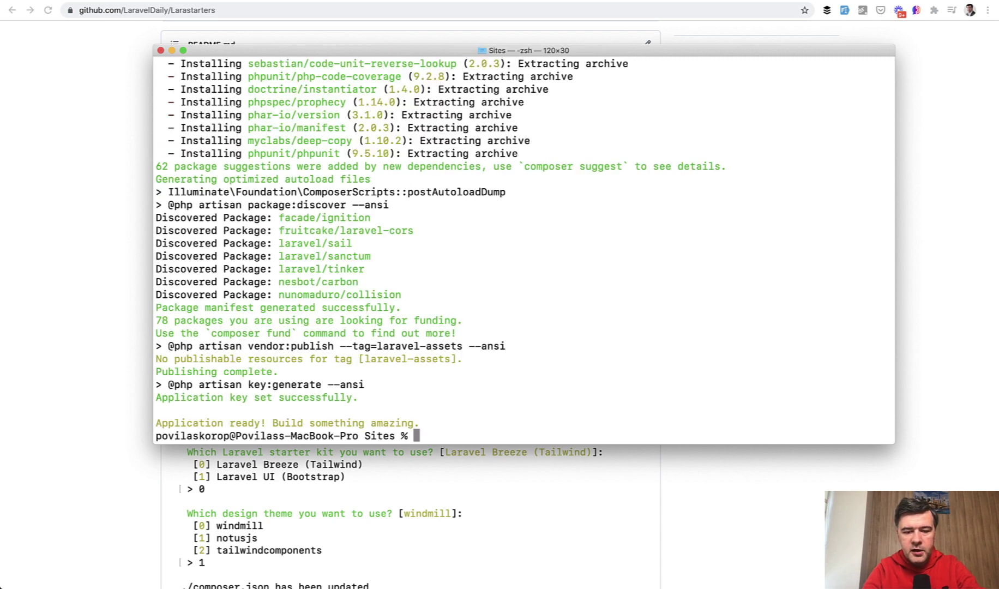
# Step: Inside project3, install the laraveldaily/larastarters package with Composer
pyautogui.write('cd project3')
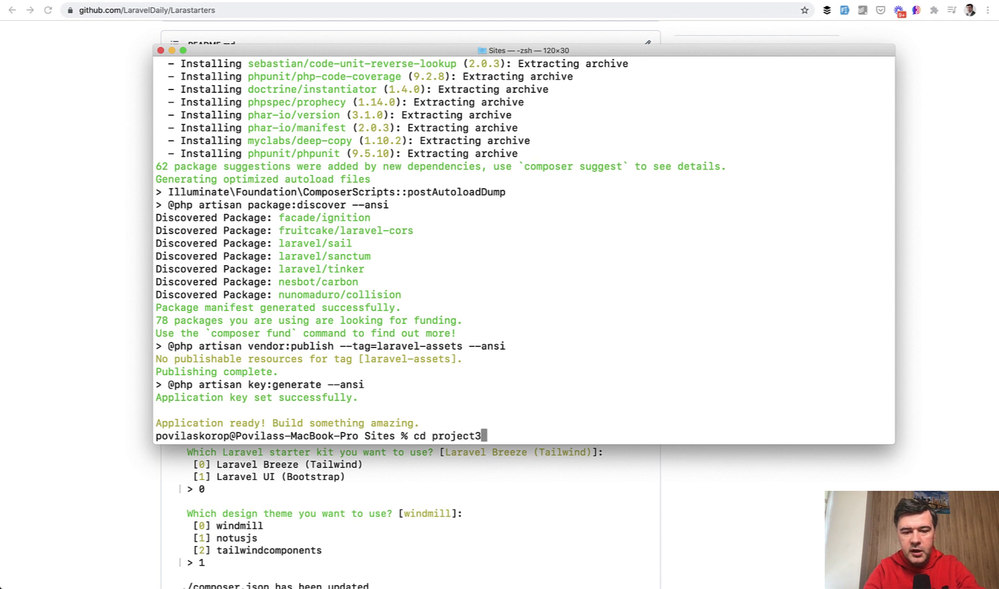
pyautogui.press('Return')
pyautogui.write('composer')
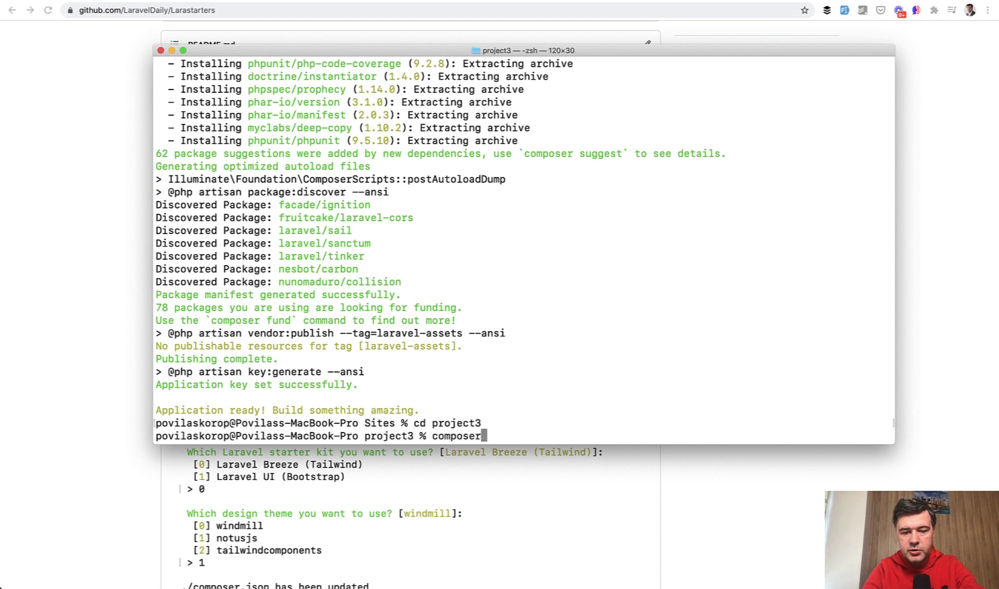
pyautogui.write(' require laraveldail')
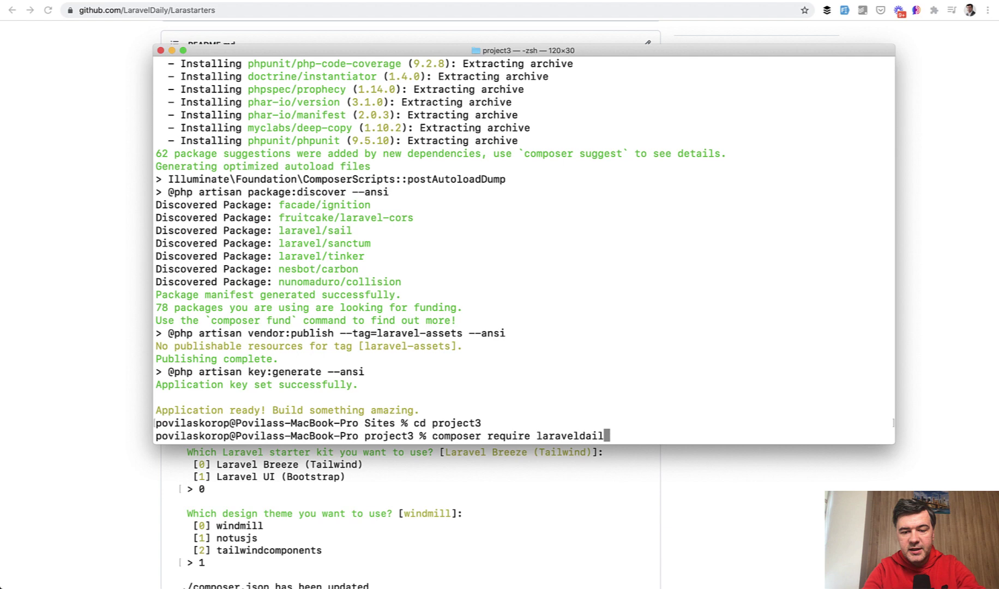
pyautogui.write('y/larastarters')
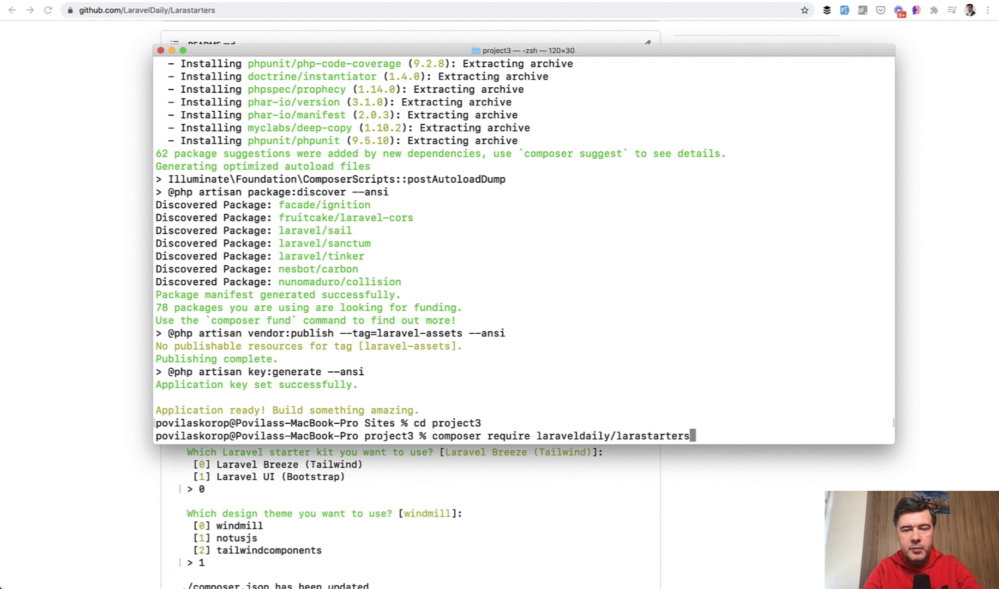
pyautogui.press('Return')
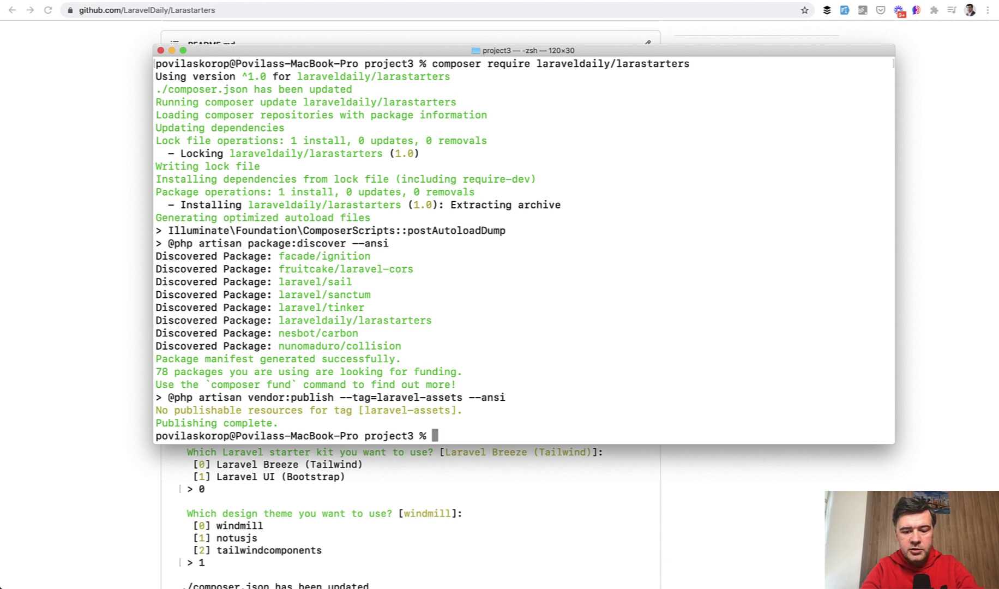
# Step: Run 'php artisan larastarters:install', choosing Laravel UI (Bootstrap) as option 1 and volt as option 3
pyautogui.write('php artisan ')
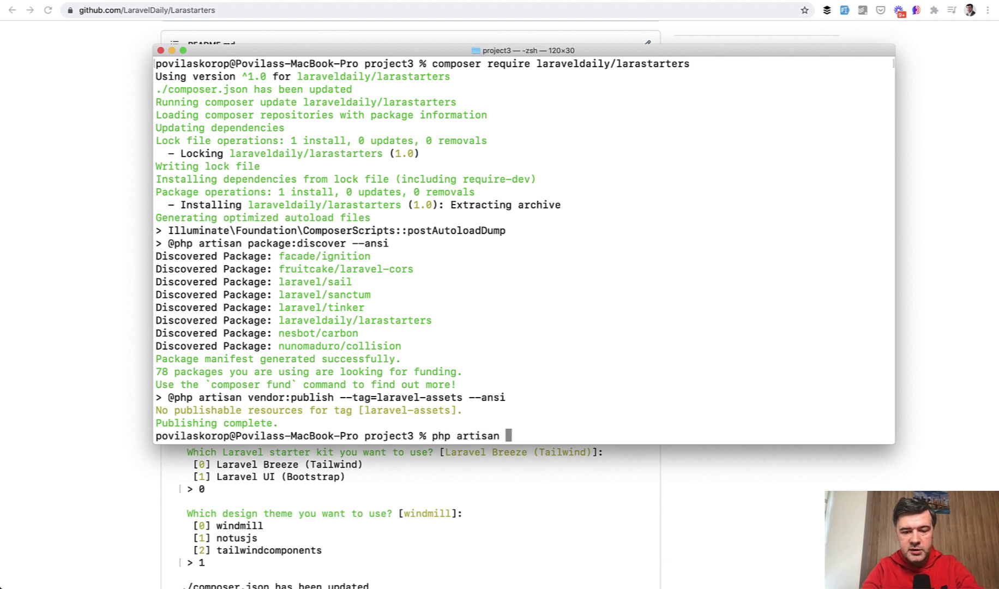
pyautogui.write('larastarters:i')
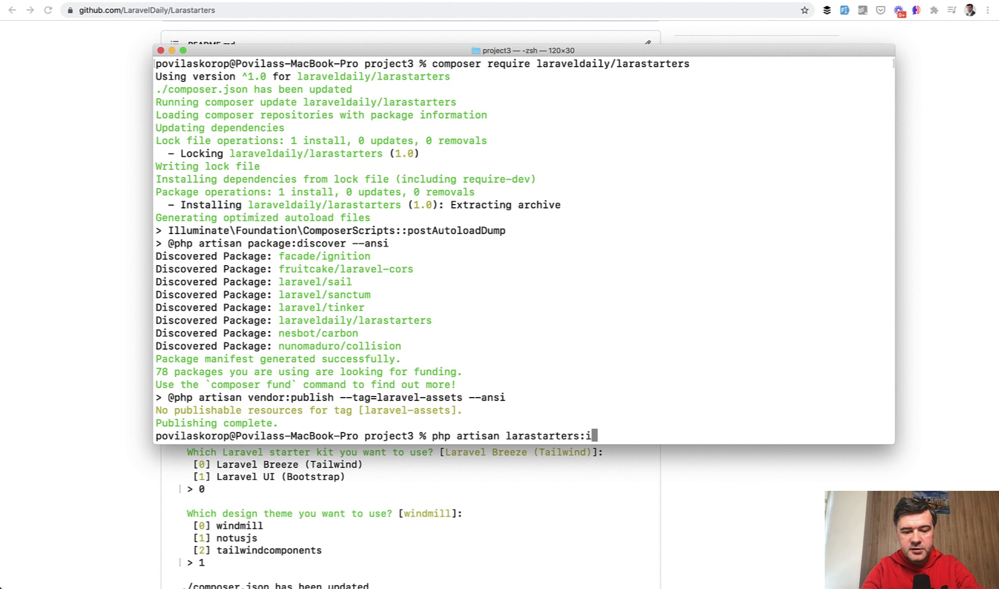
pyautogui.write('nstall')
pyautogui.press('Return')
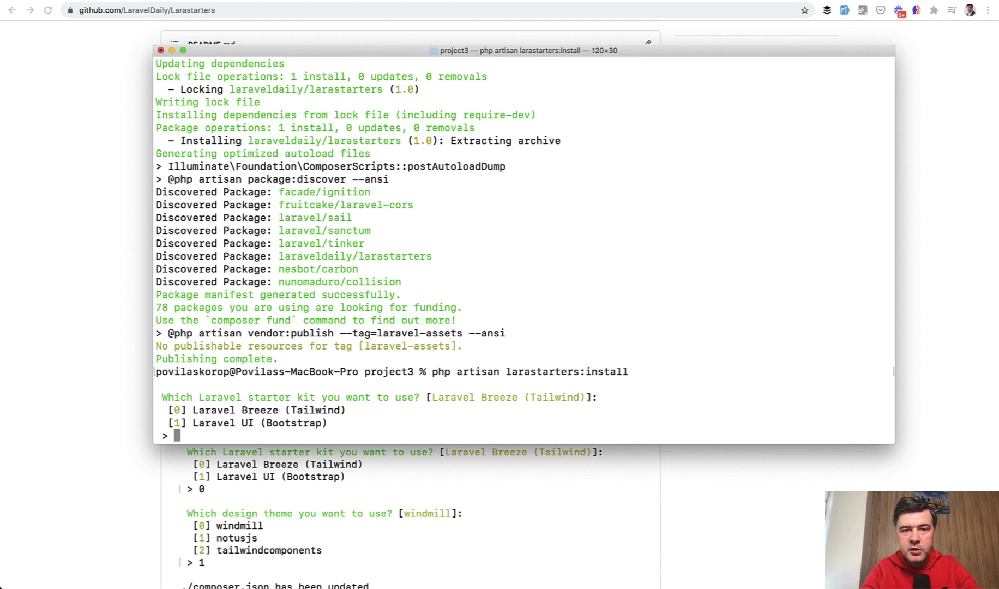
pyautogui.write('1')
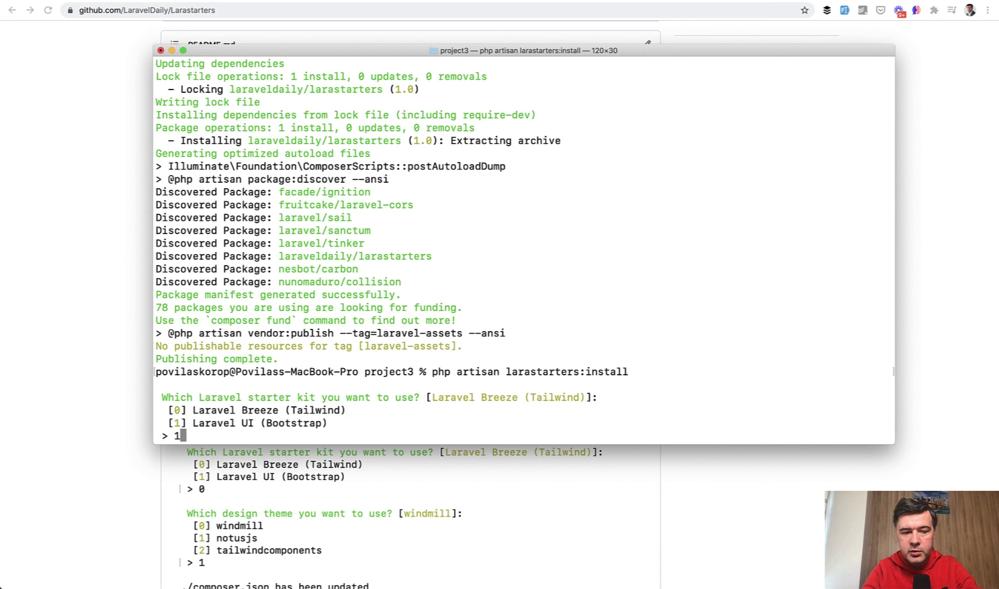
pyautogui.press('Return')
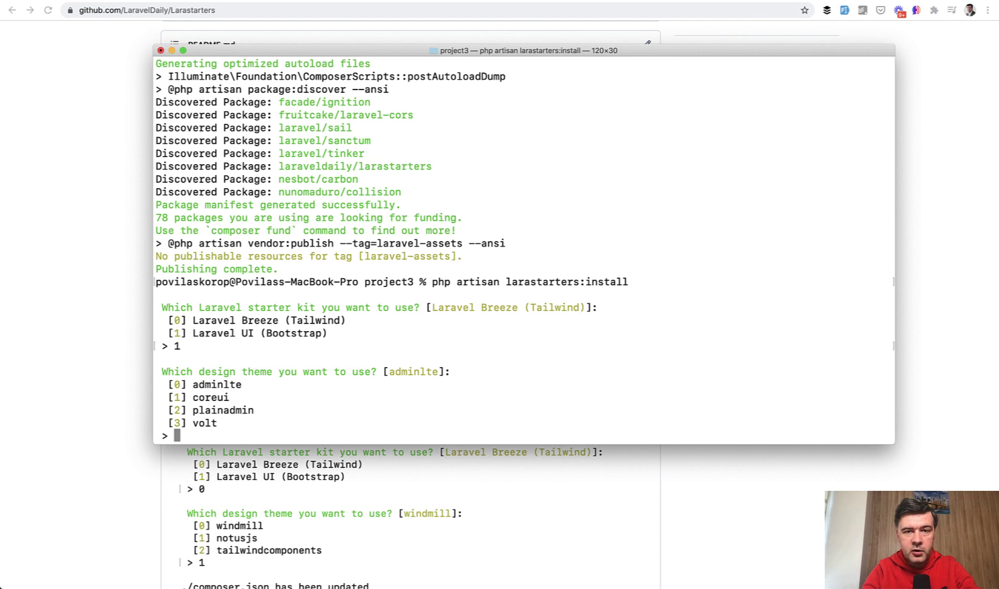
pyautogui.write('3')
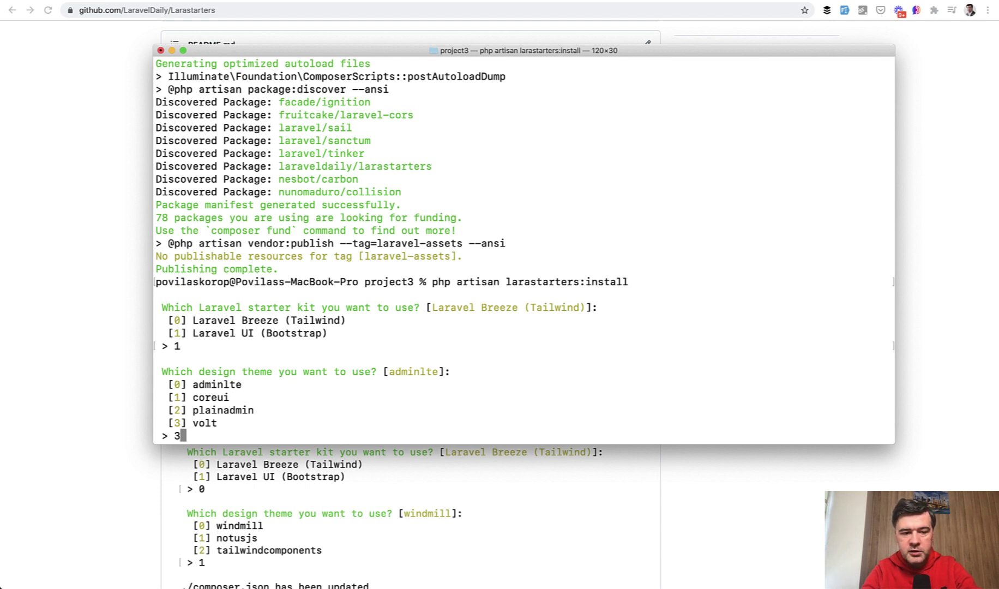
pyautogui.press('Return')
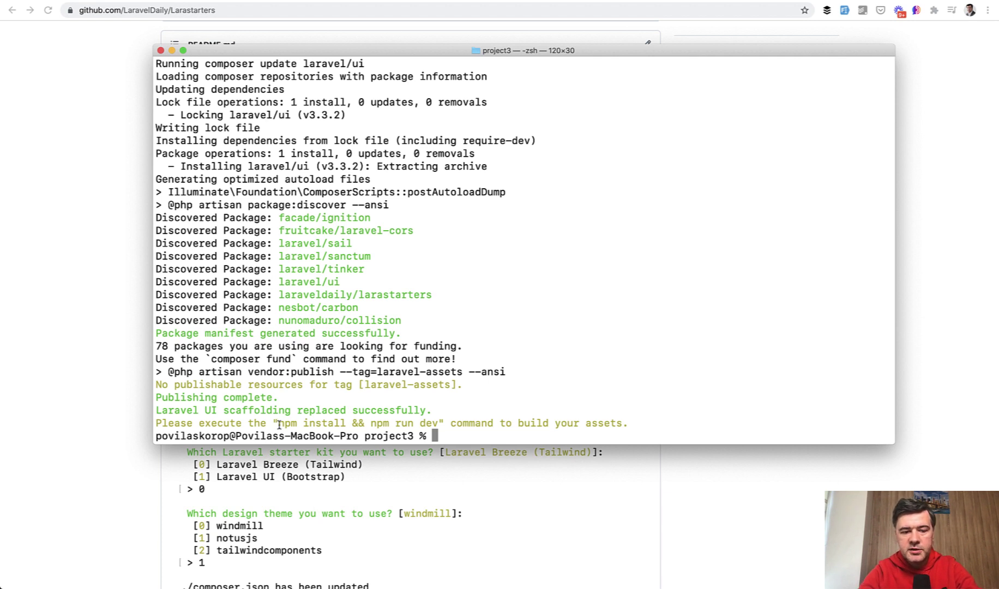
# Step: Run 'npm install && npm run dev' to compile assets, then view project3.test in Chrome
pyautogui.moveTo(278, 424); pyautogui.dragTo(438, 427)
pyautogui.press('super+c')
pyautogui.press('super+v')
pyautogui.press('Return')
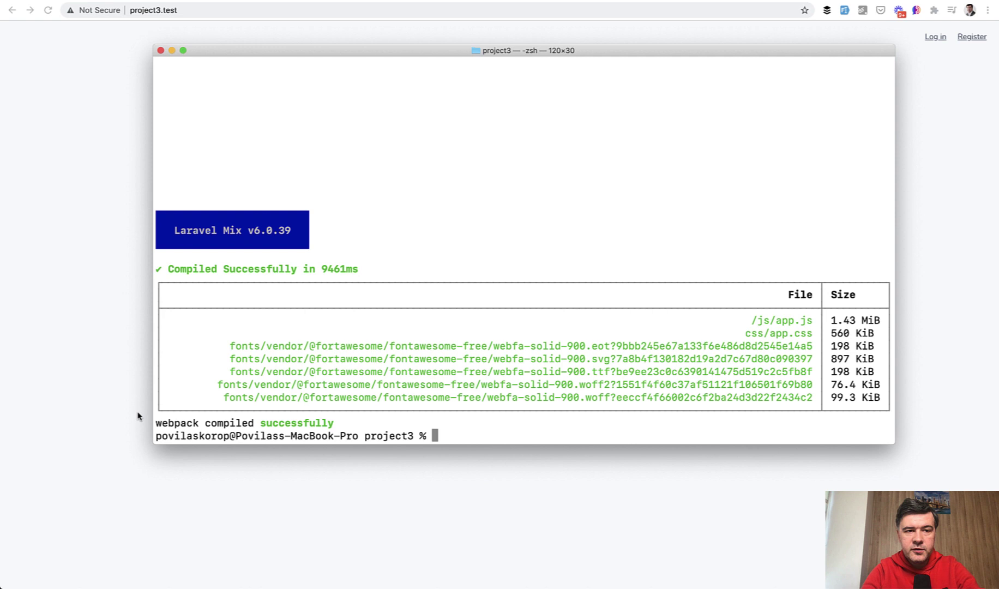
pyautogui.click(121, 115)
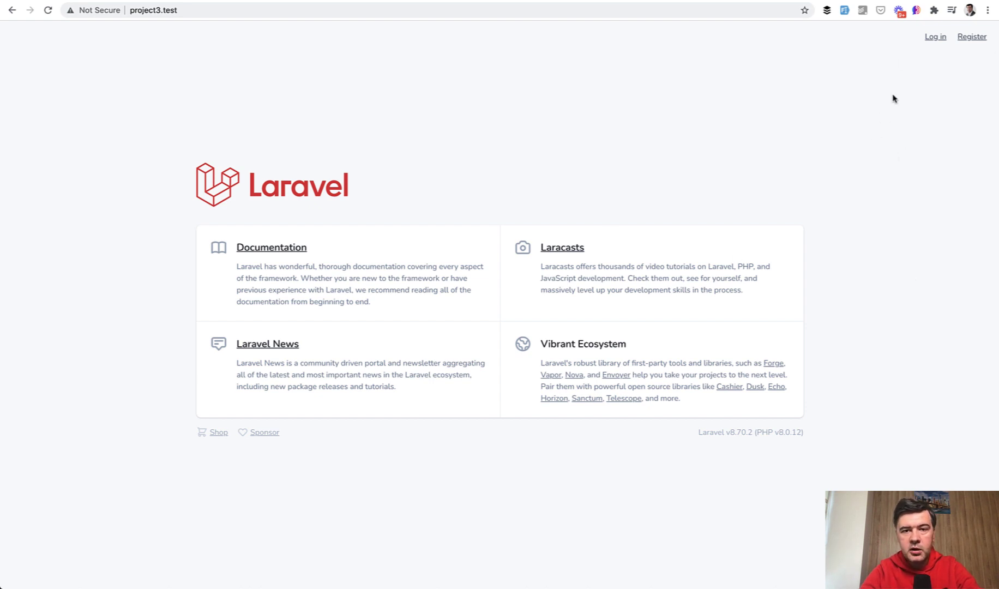
# Step: Register a new account on project3.test with a name, email and password
pyautogui.click(972, 36)
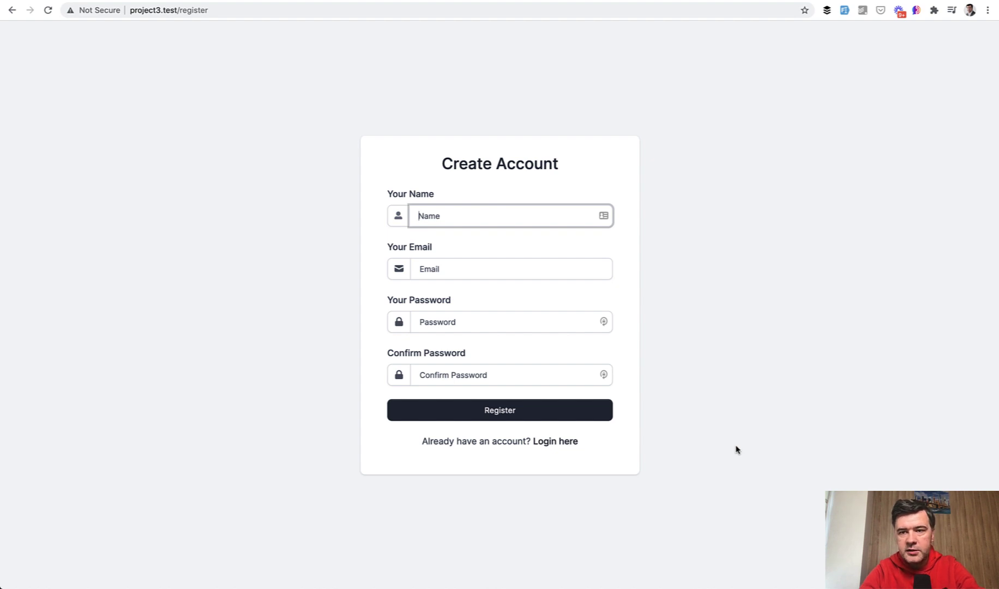
pyautogui.hotkey('alt', 'shift', 'f')
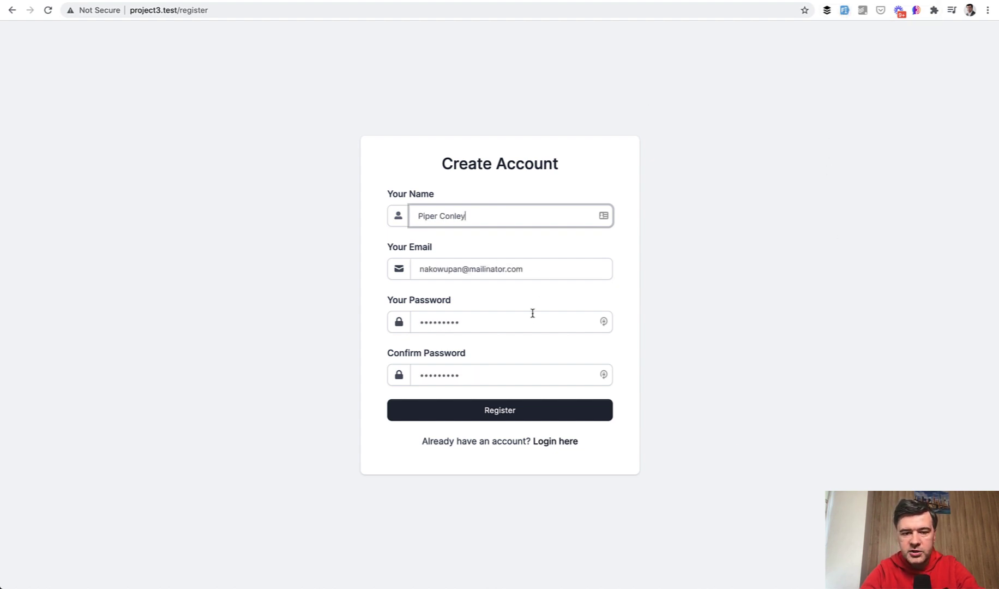
pyautogui.click(484, 417)
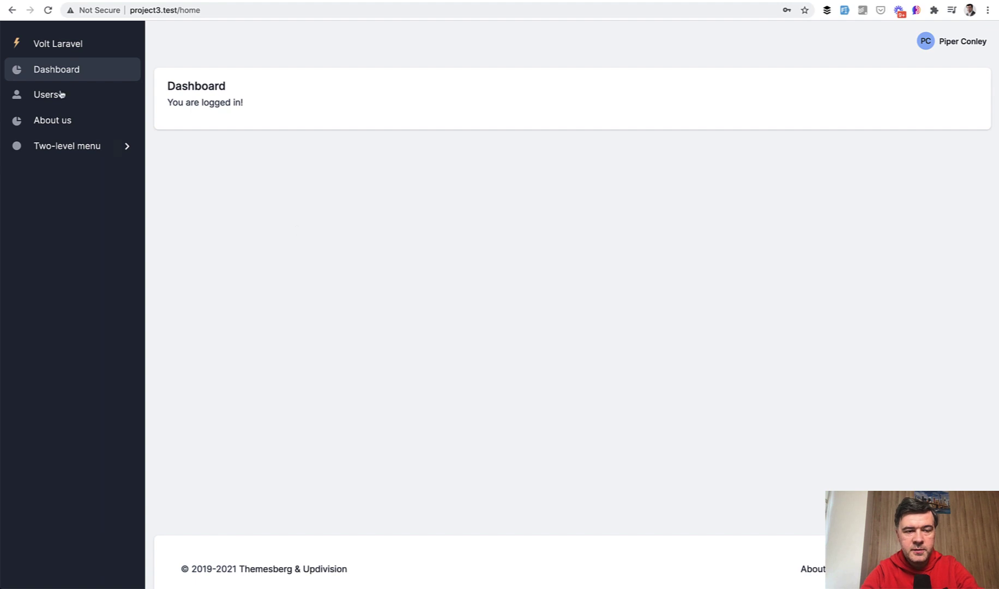
# Step: Visit the Users and About us pages, then open My profile from the user menu
pyautogui.click(43, 95)
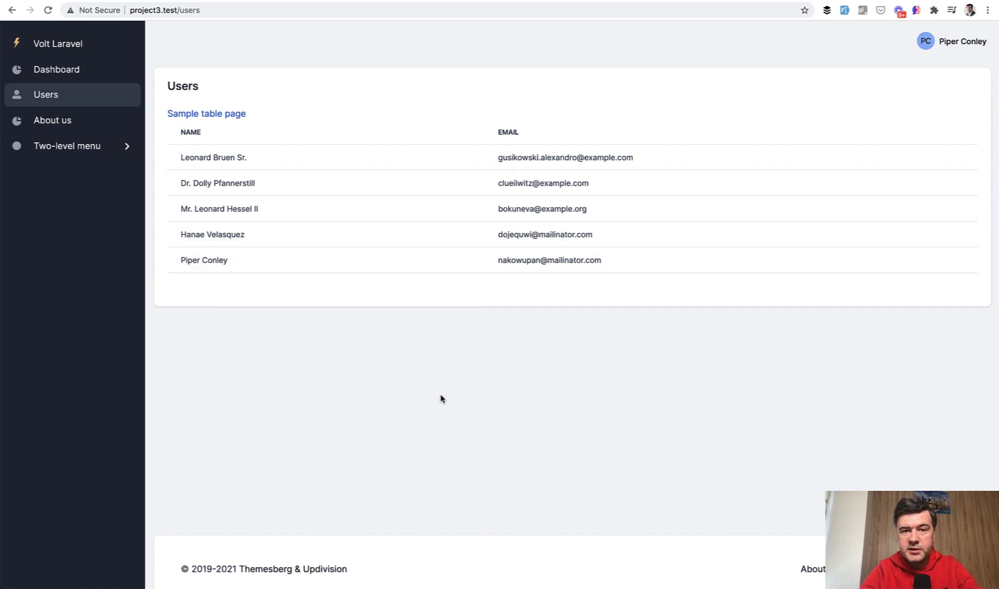
pyautogui.click(65, 125)
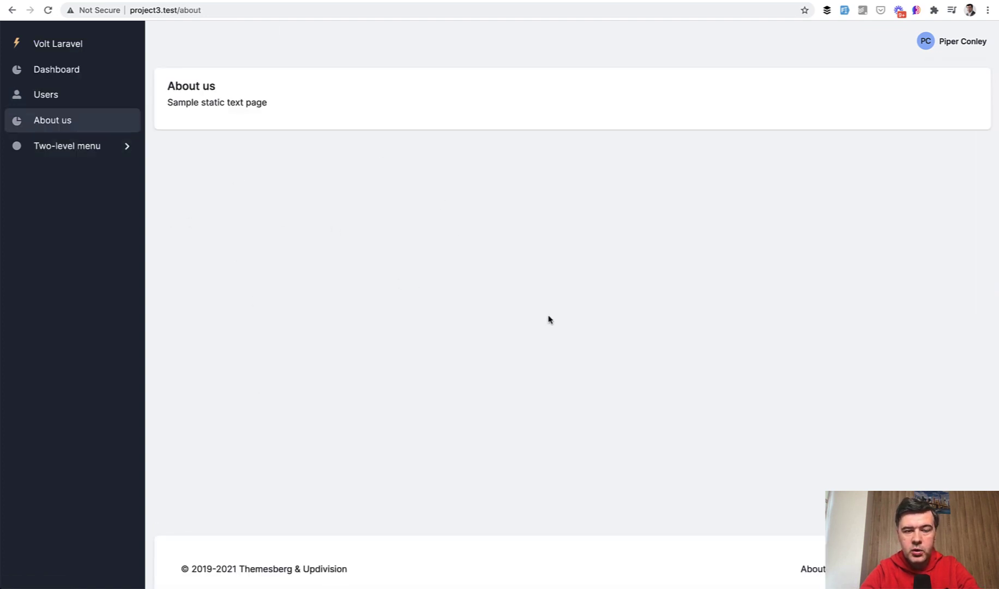
pyautogui.click(959, 43)
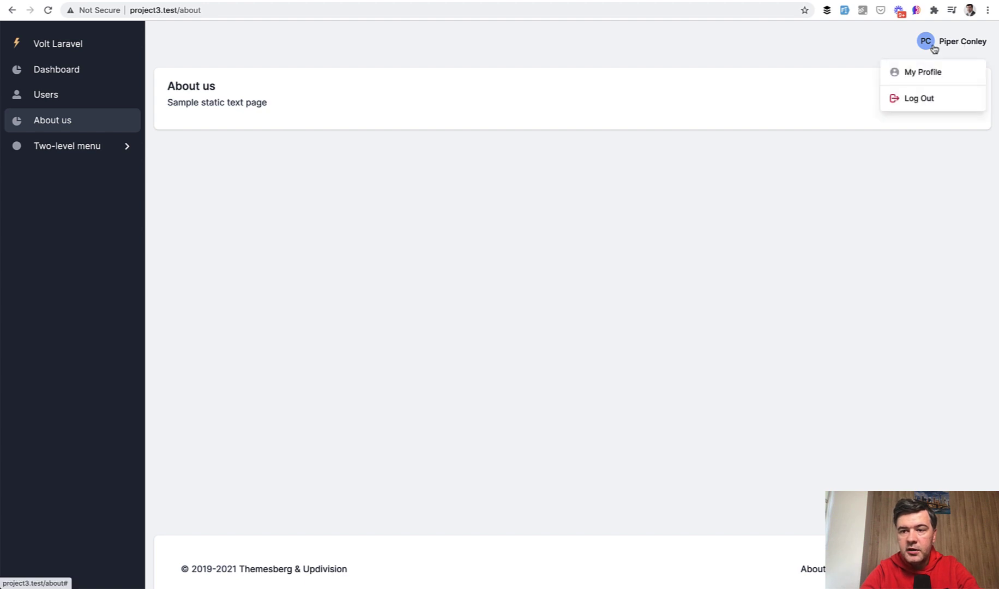
pyautogui.click(923, 72)
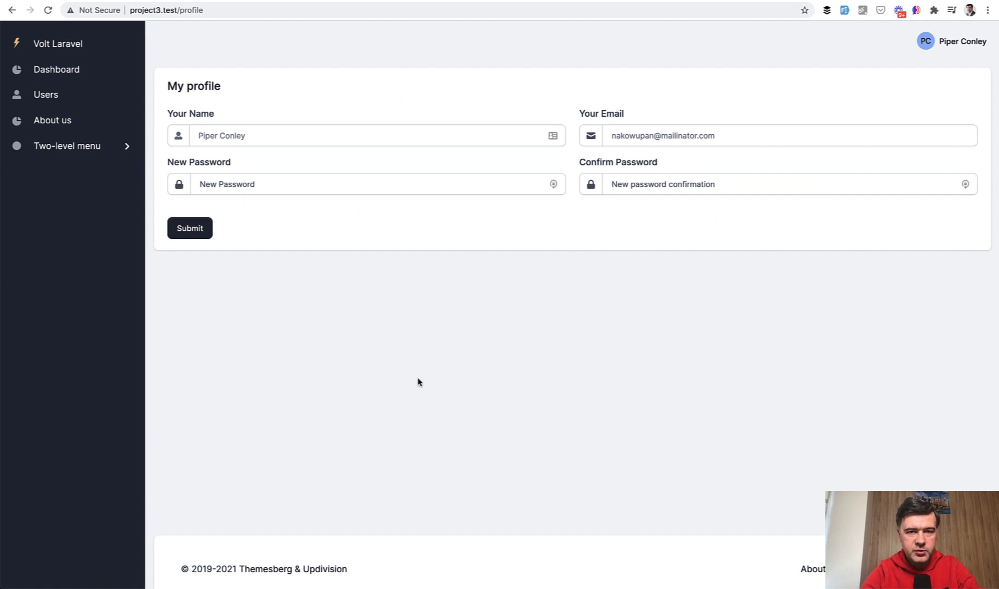
# Step: Add '..' to Your Name, save the profile, and expand the Two-level menu
pyautogui.click(272, 134)
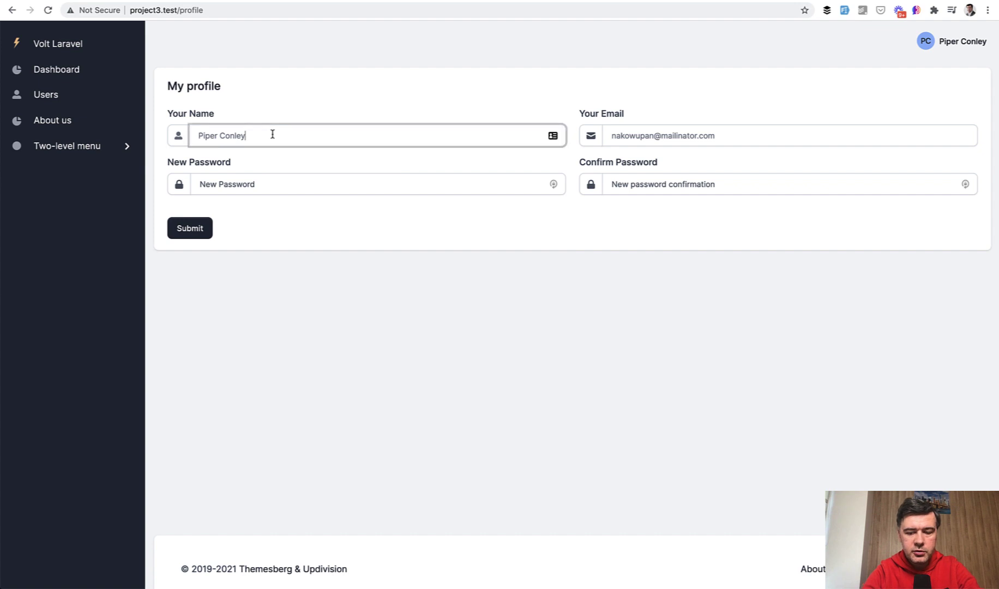
pyautogui.write('..')
pyautogui.click(190, 228)
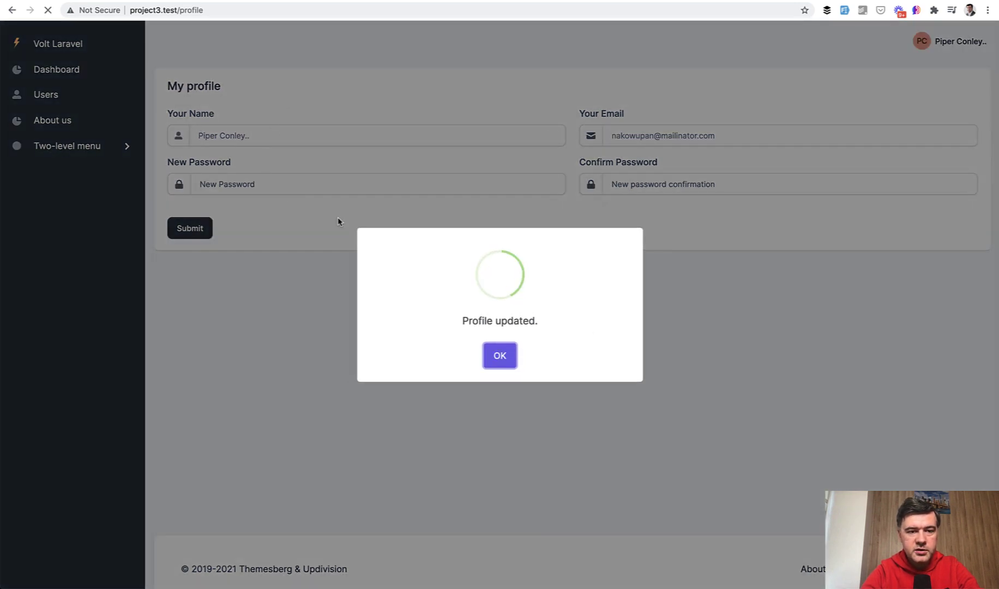
pyautogui.click(499, 357)
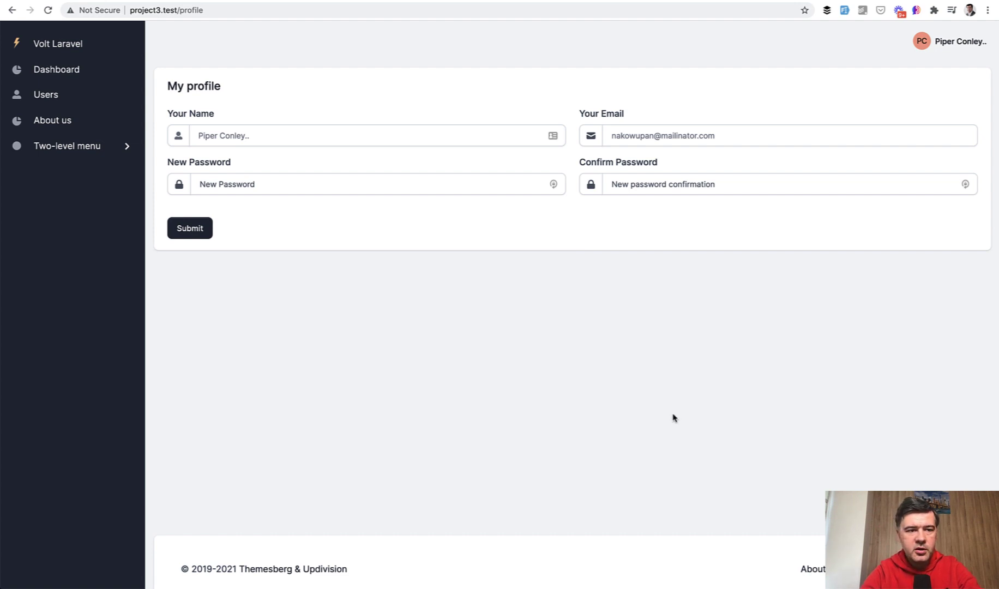
pyautogui.click(60, 151)
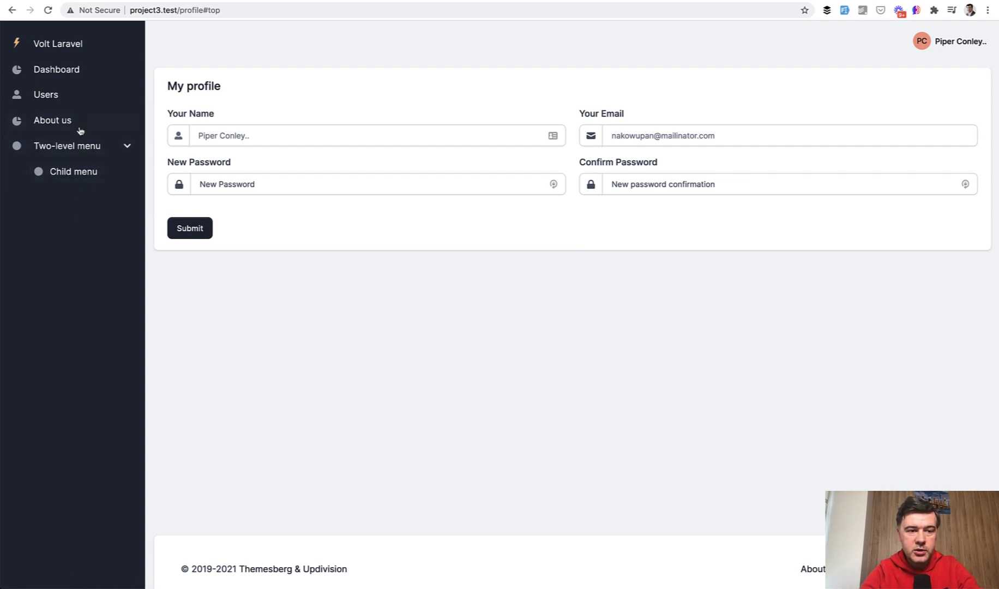
# Step: Scroll through the Larastarters README on GitHub, reviewing its themes and Pre-Installed Functions
pyautogui.hotkey('ctrl', 'Tab')
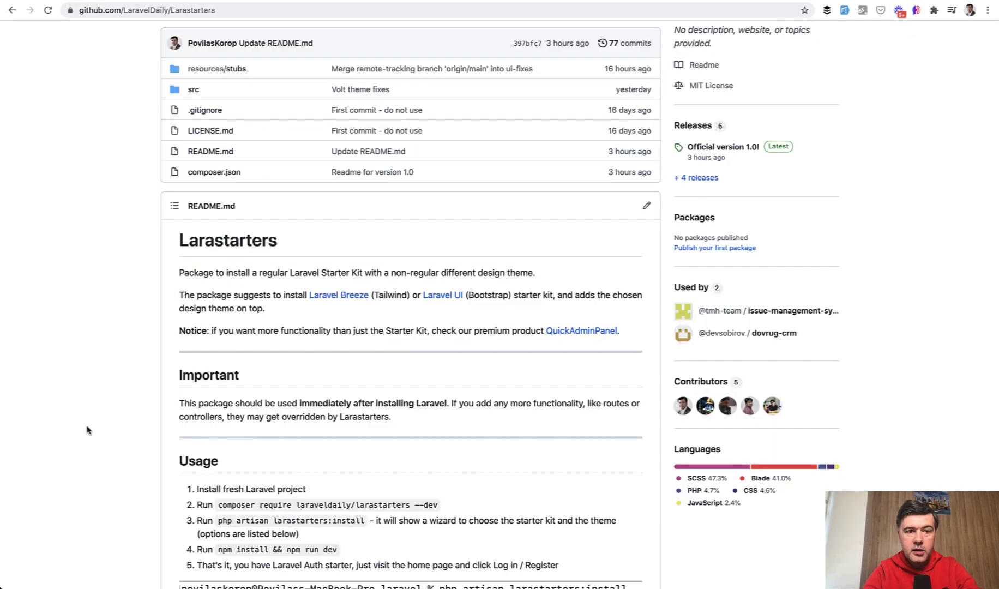
pyautogui.scroll(-15, 87, 430)
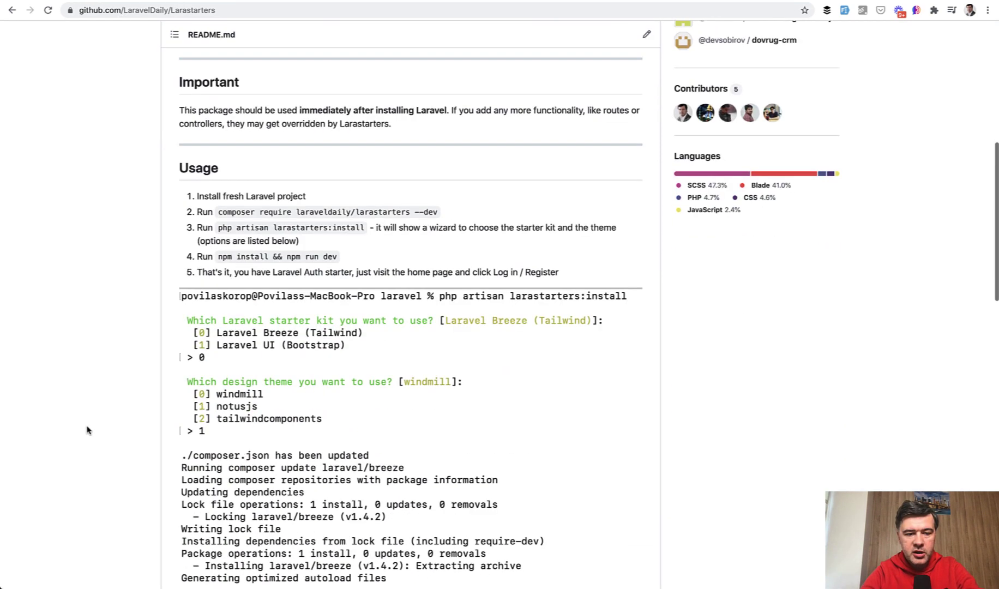
pyautogui.scroll(3, 88, 430)
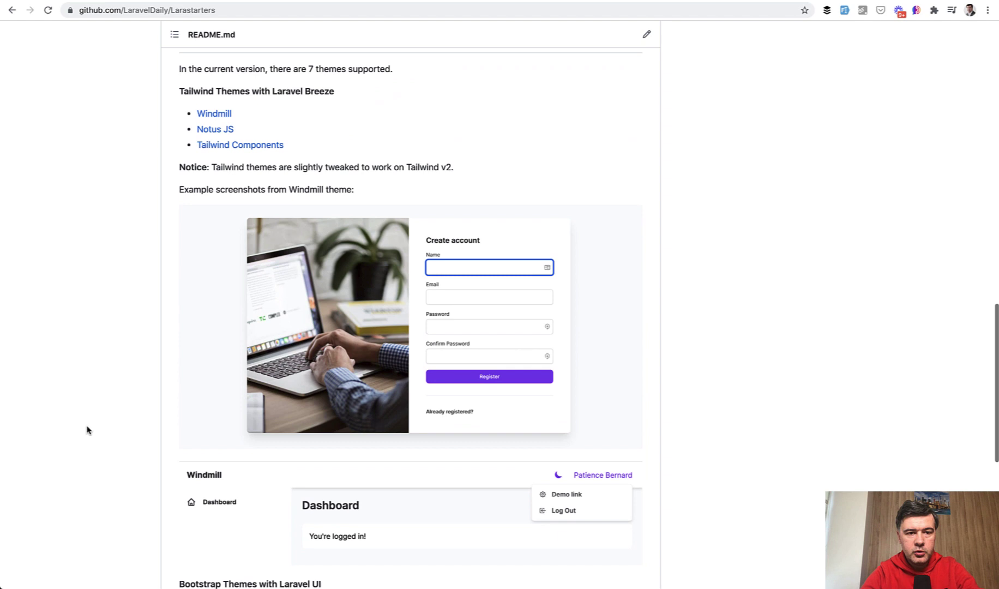
pyautogui.scroll(-2, 80, 323)
pyautogui.scroll(-3, 82, 325)
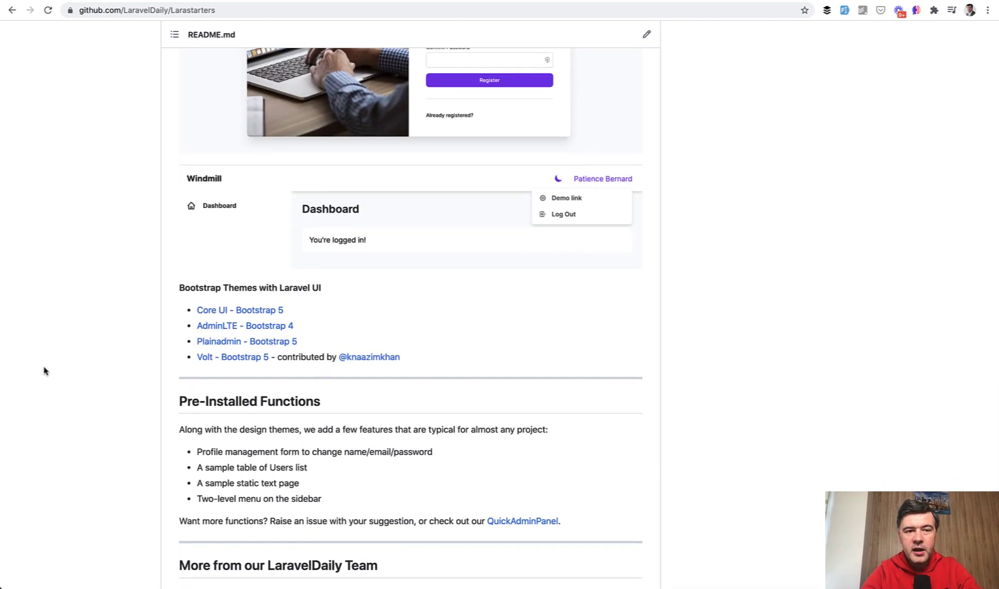
pyautogui.scroll(7, 45, 371)
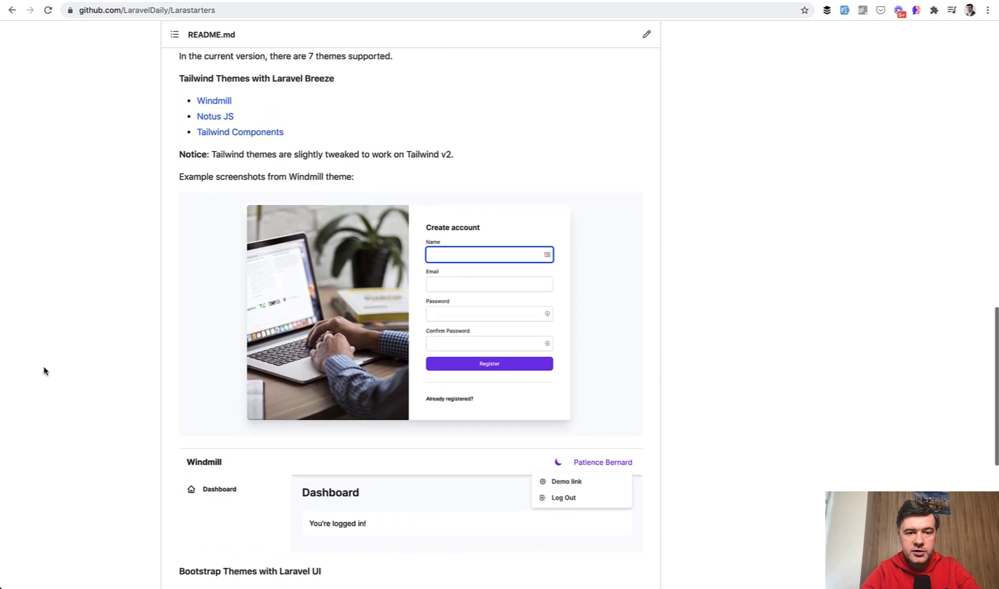
pyautogui.scroll(2, 45, 371)
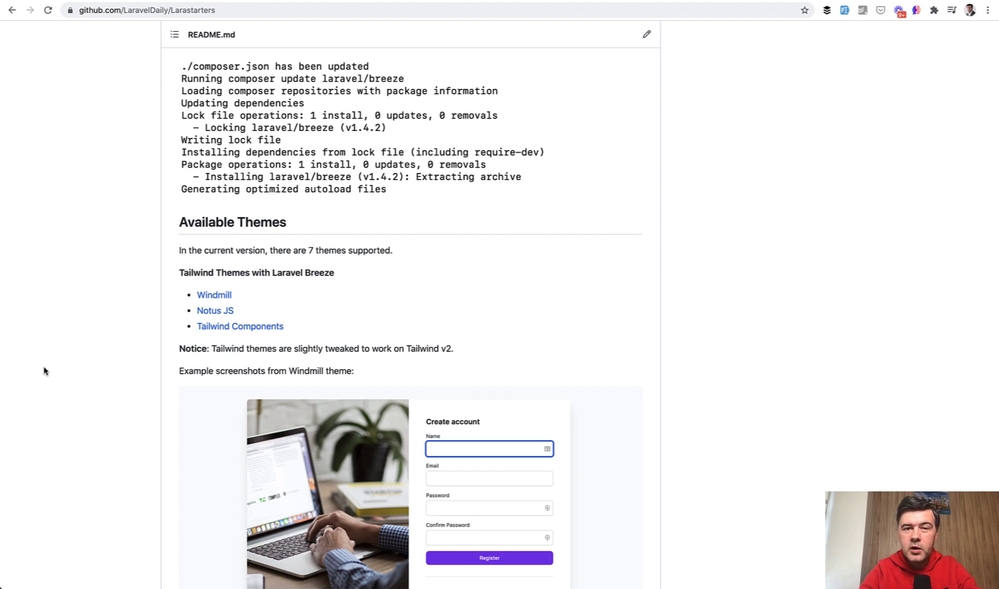
pyautogui.scroll(-8, 45, 371)
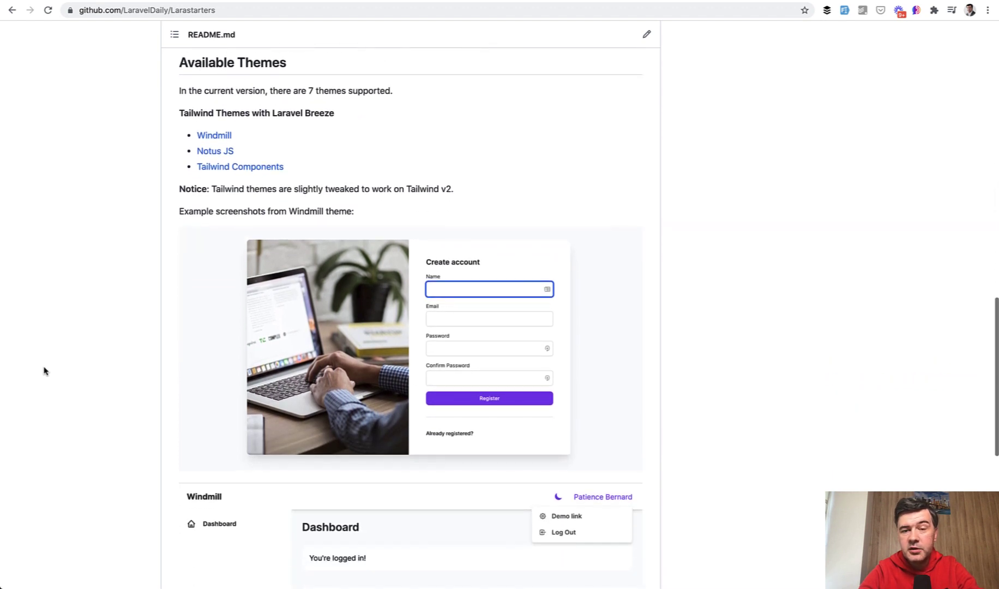
pyautogui.scroll(-4, 45, 371)
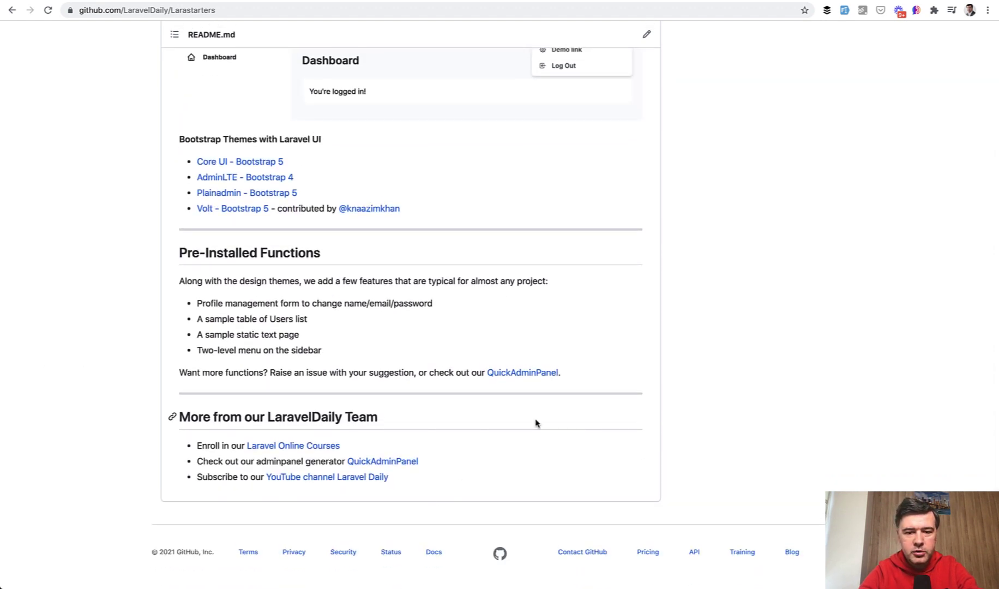
pyautogui.click(528, 373)
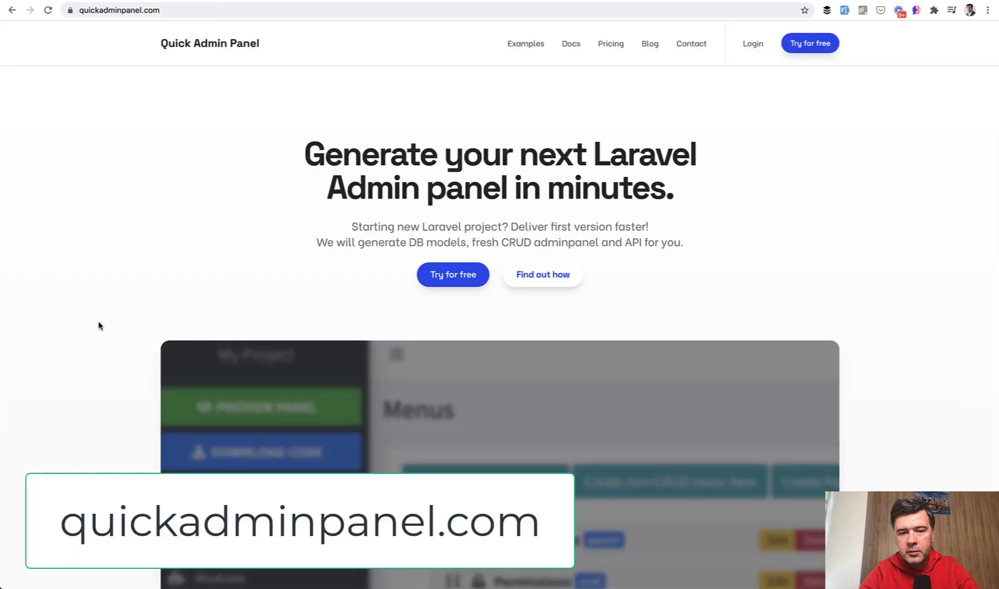
pyautogui.scroll(-5, 98, 325)
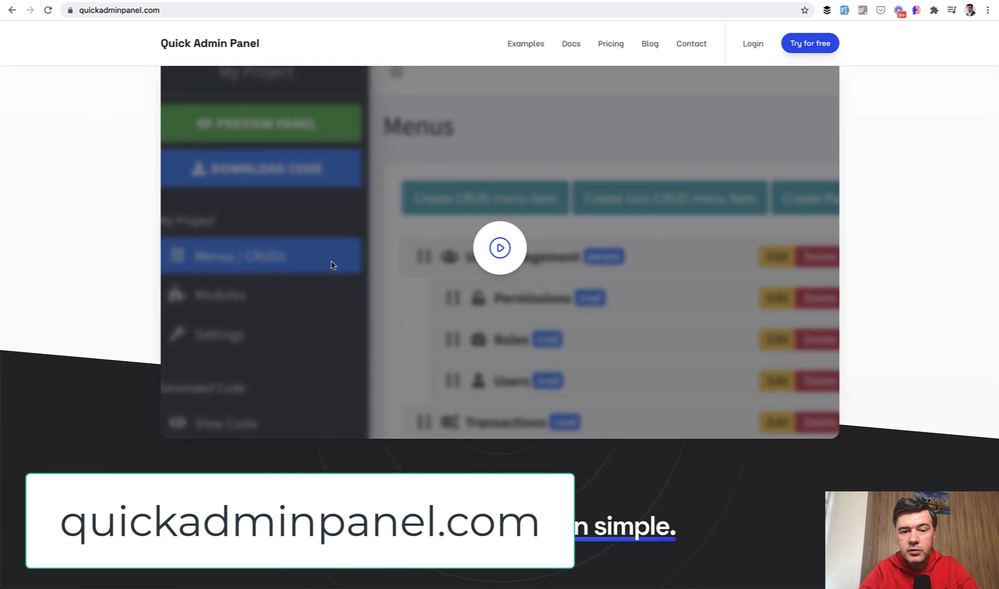
pyautogui.scroll(-1, 332, 268)
pyautogui.scroll(-8, 332, 267)
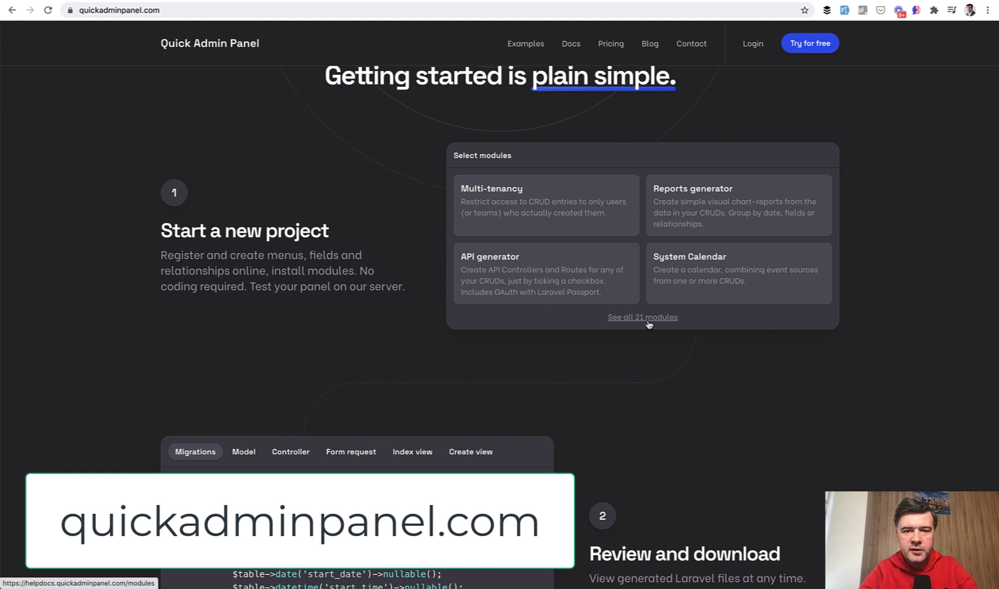
pyautogui.click(11, 11)
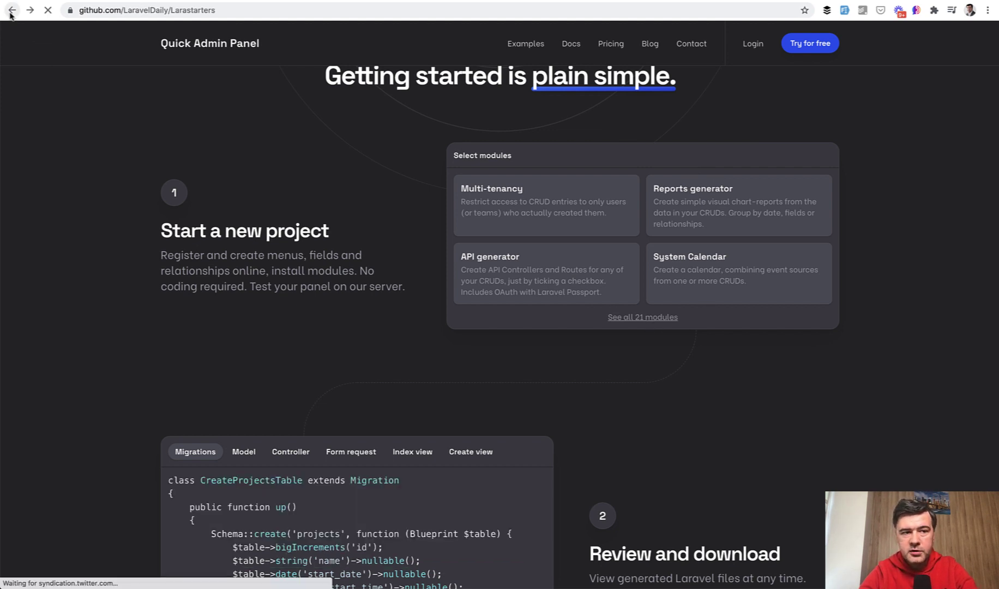
pyautogui.scroll(2, 85, 266)
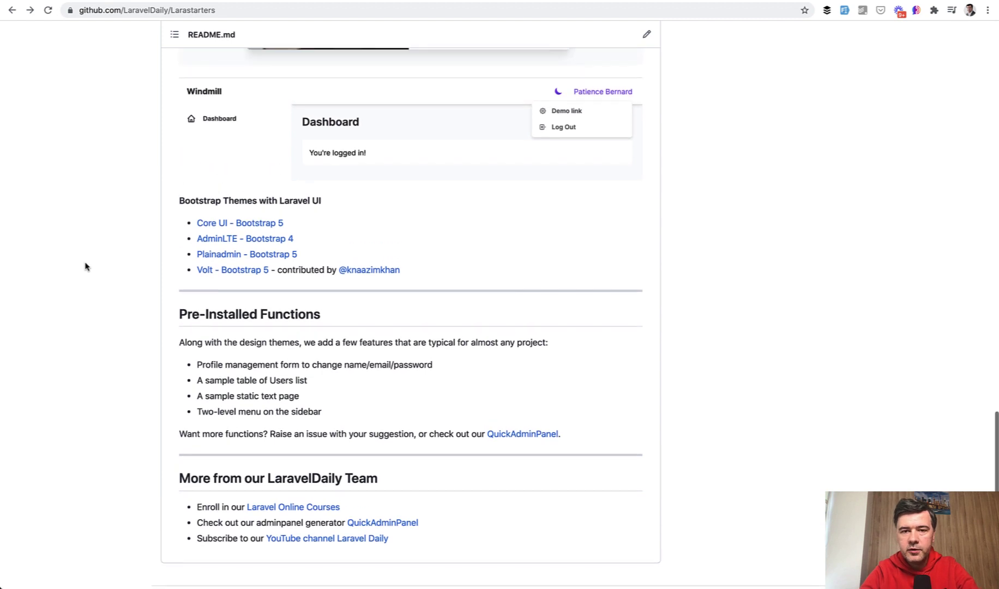